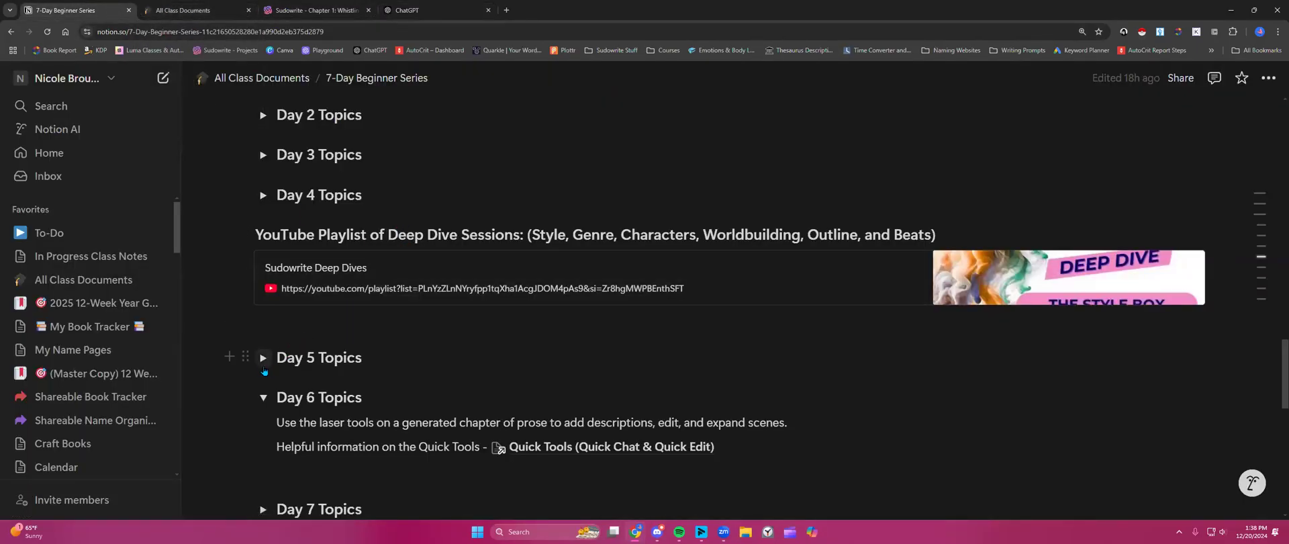
- Expand and read the Day 5 Topics style tips in Notion, then switch to the Sudowrite project
click(263, 358)
scroll(265, 359, down, 6)
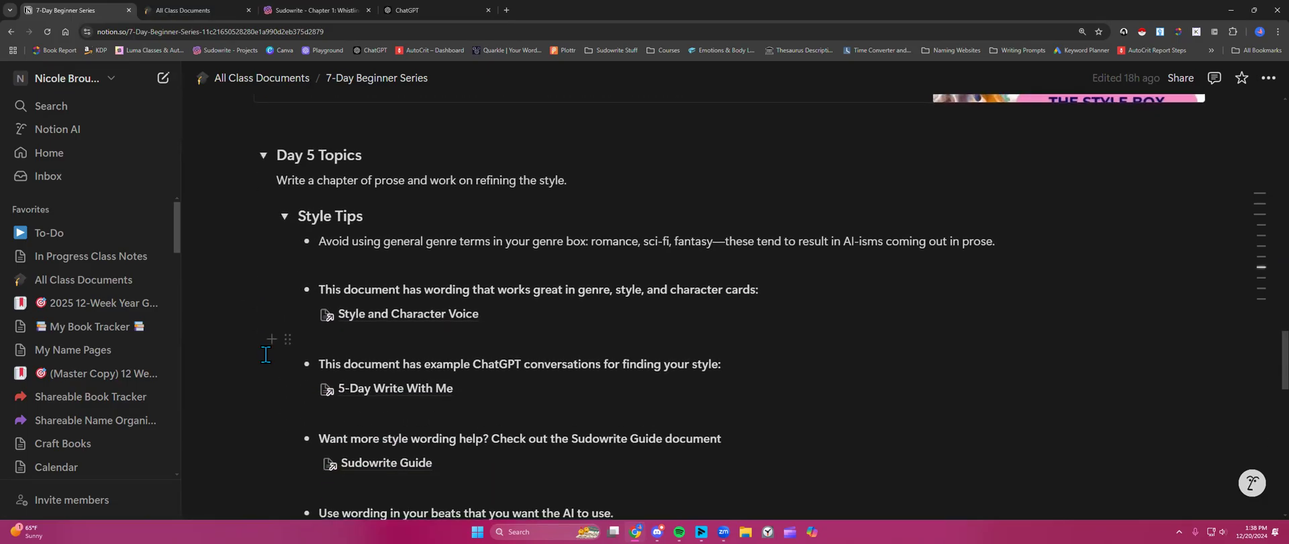
scroll(265, 354, down, 3)
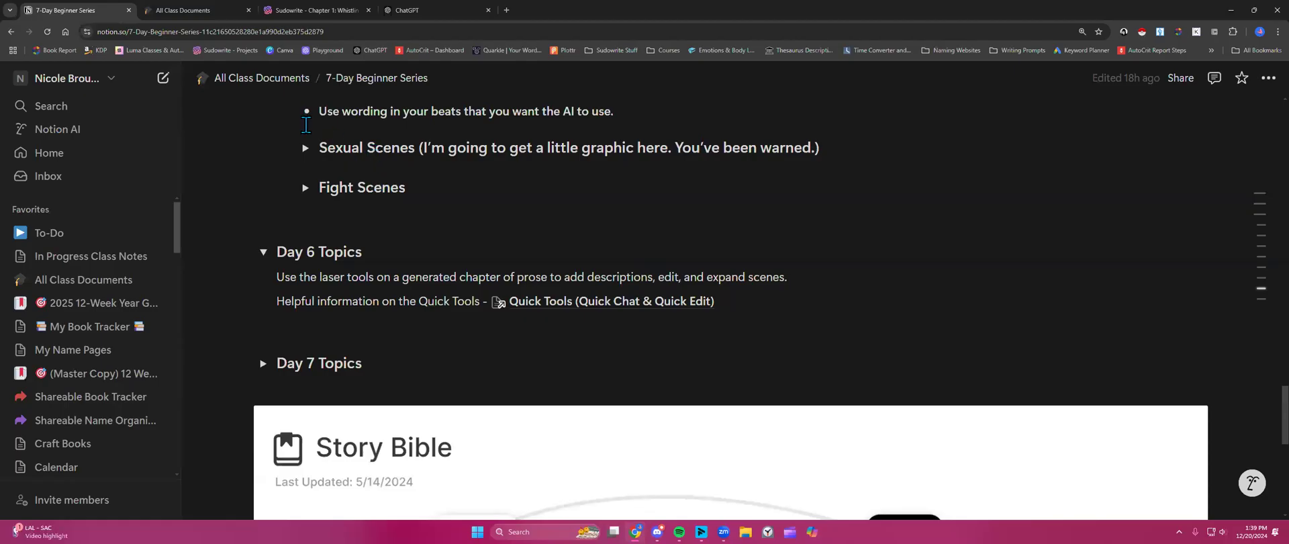
click(319, 10)
scroll(383, 302, up, 5)
- Scroll up to Chapter 1 and briefly select its first two paragraphs, then clear the selection
scroll(384, 303, up, 15)
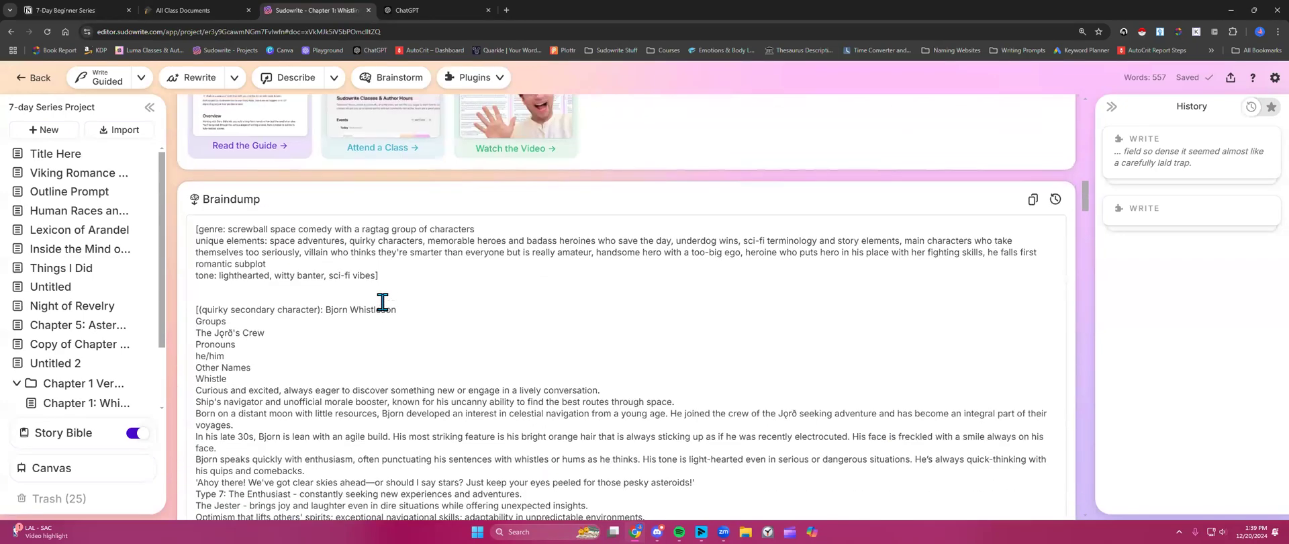
scroll(379, 299, up, 5)
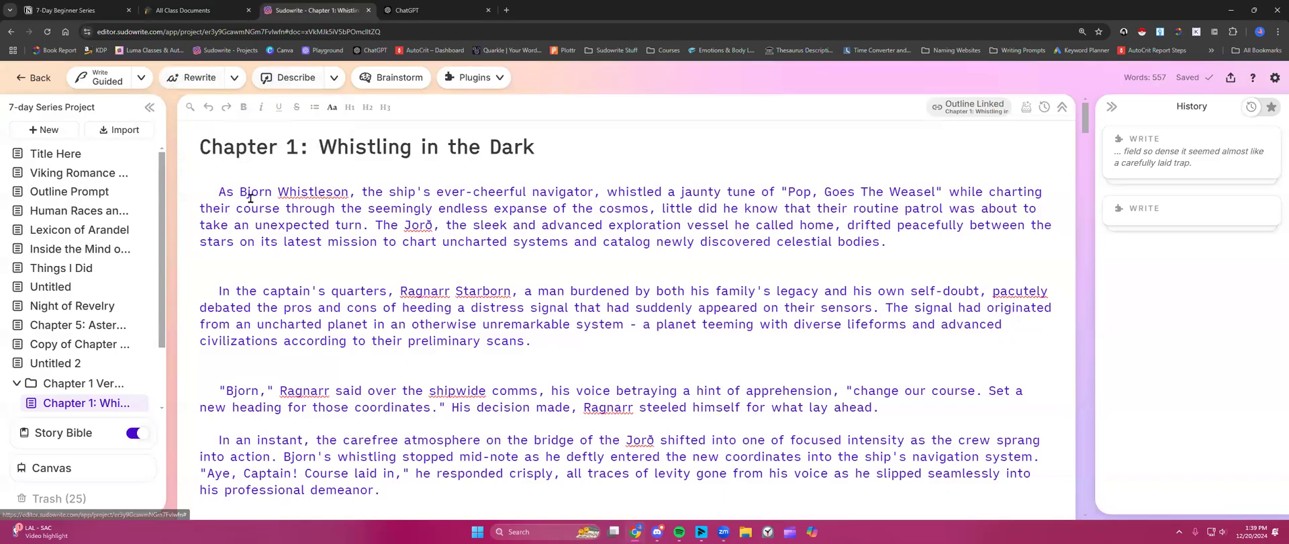
drag(219, 192, 583, 339)
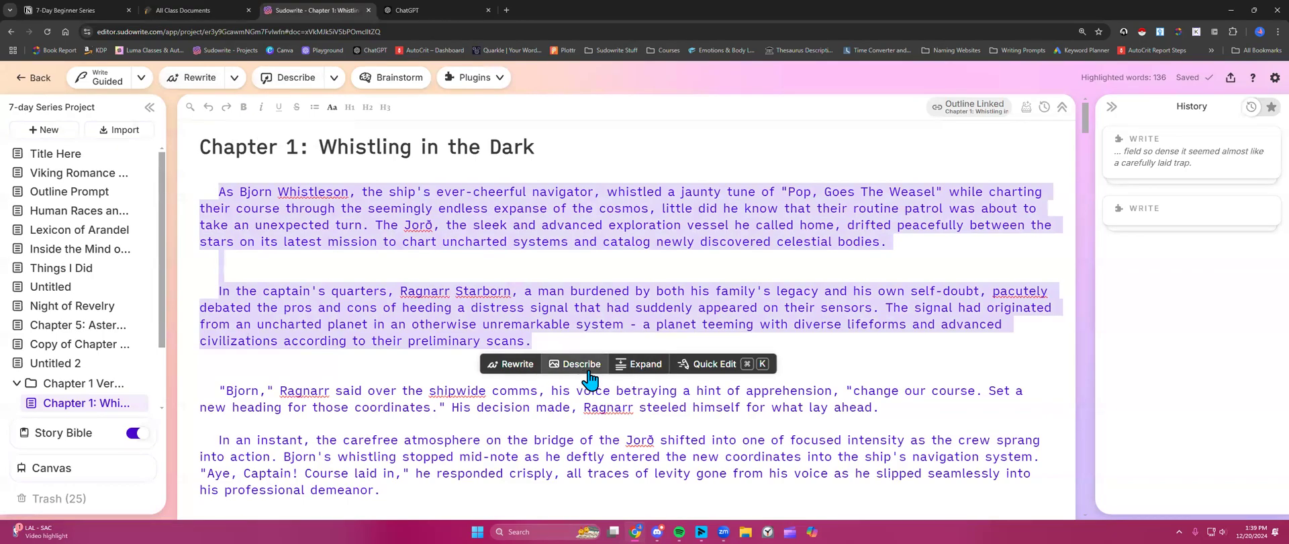
click(589, 338)
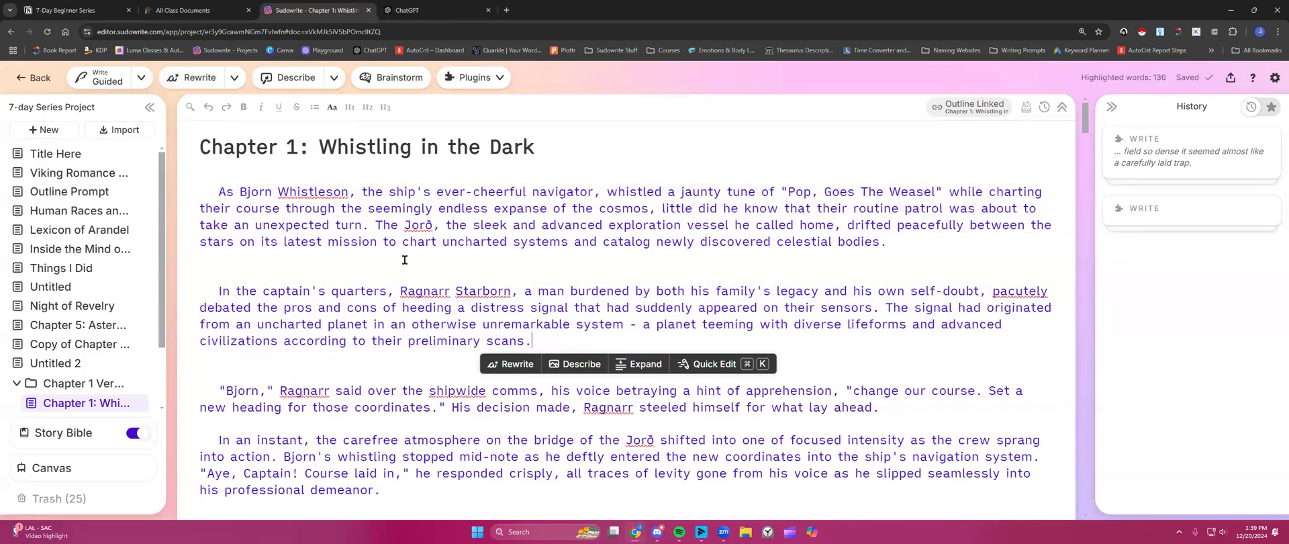
- Read through the whole 'Whistling in the Dark' chapter and select its opening paragraph
scroll(271, 243, down, 1)
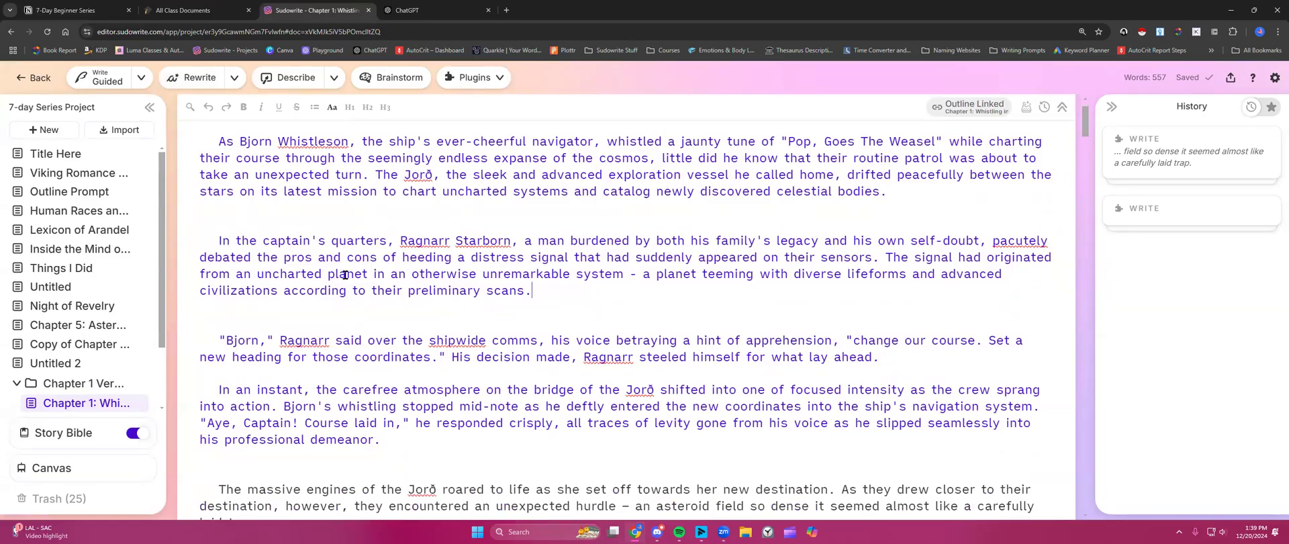
scroll(345, 275, down, 4)
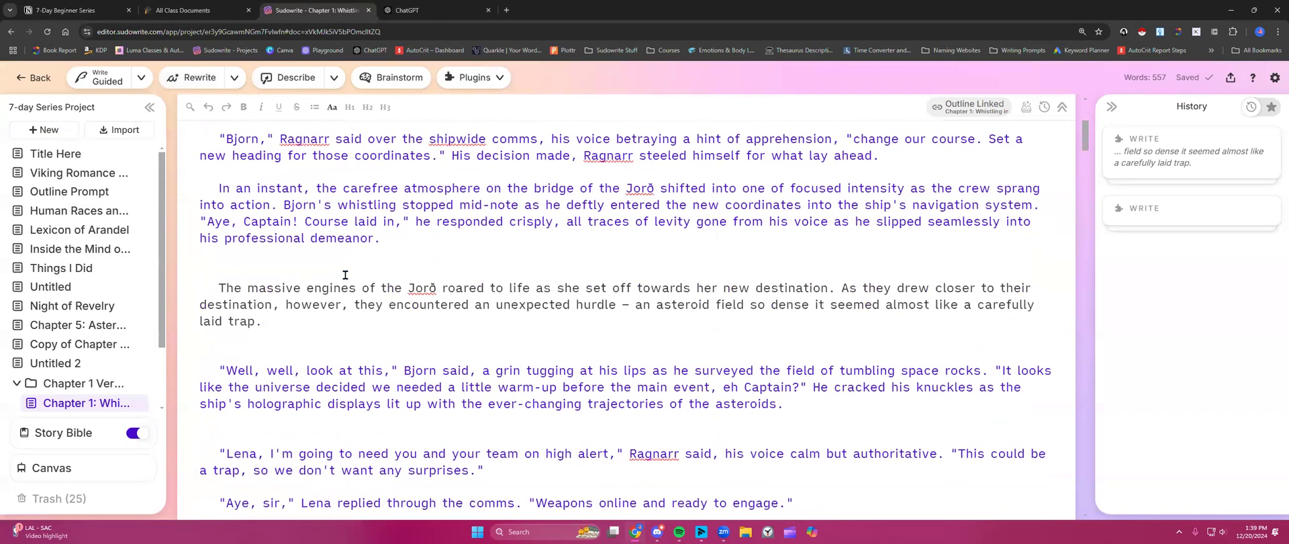
scroll(345, 274, down, 2)
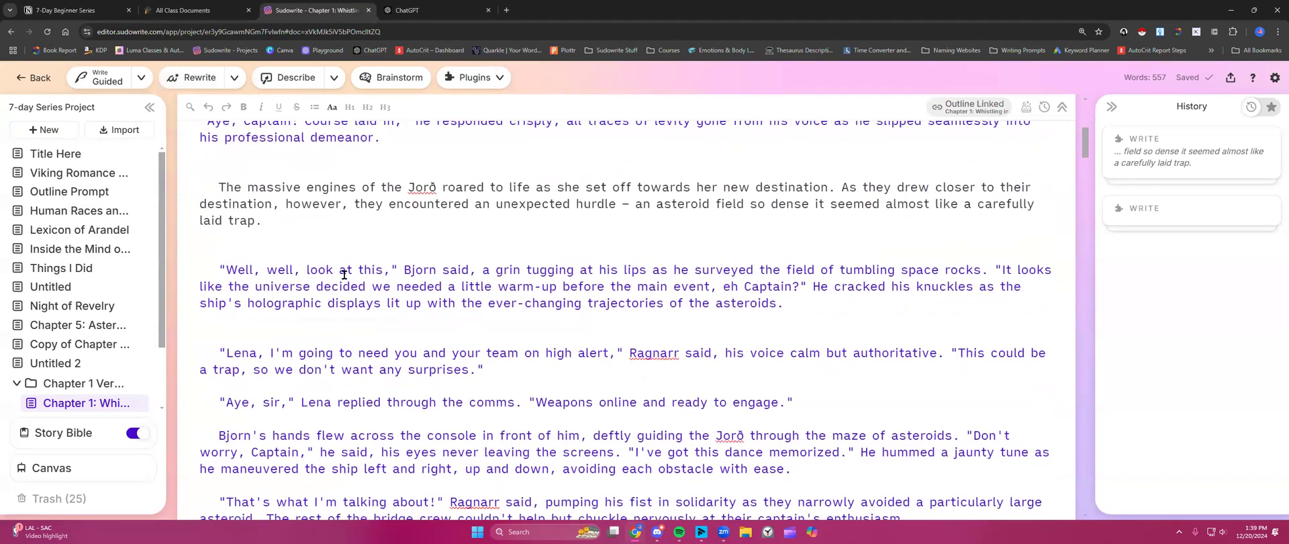
scroll(343, 275, down, 2)
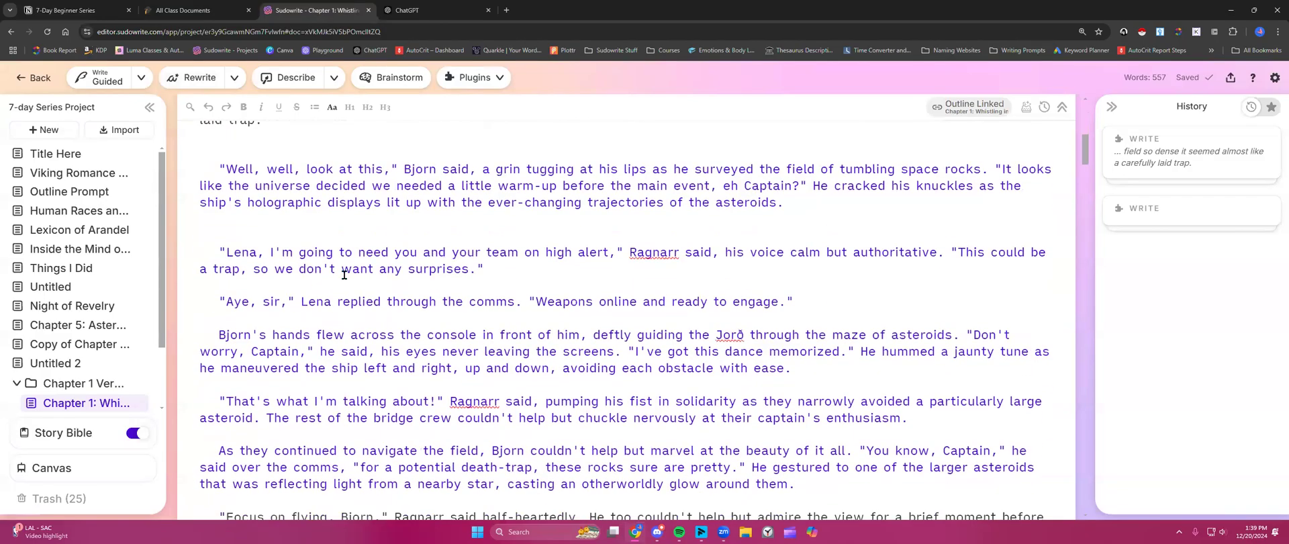
scroll(344, 275, down, 2)
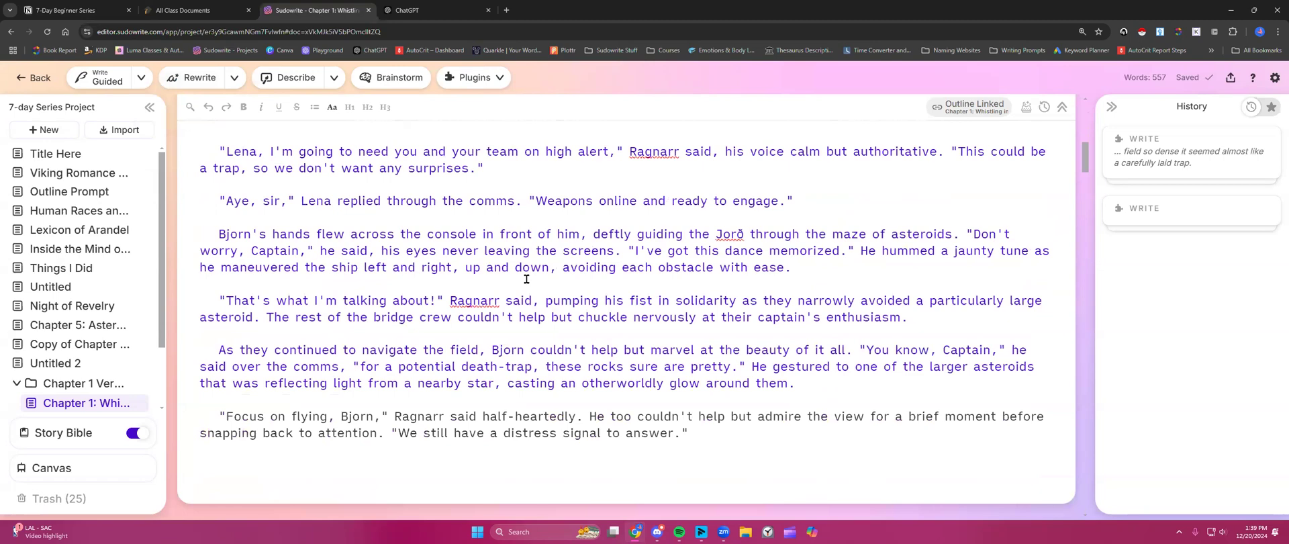
scroll(349, 344, down, 1)
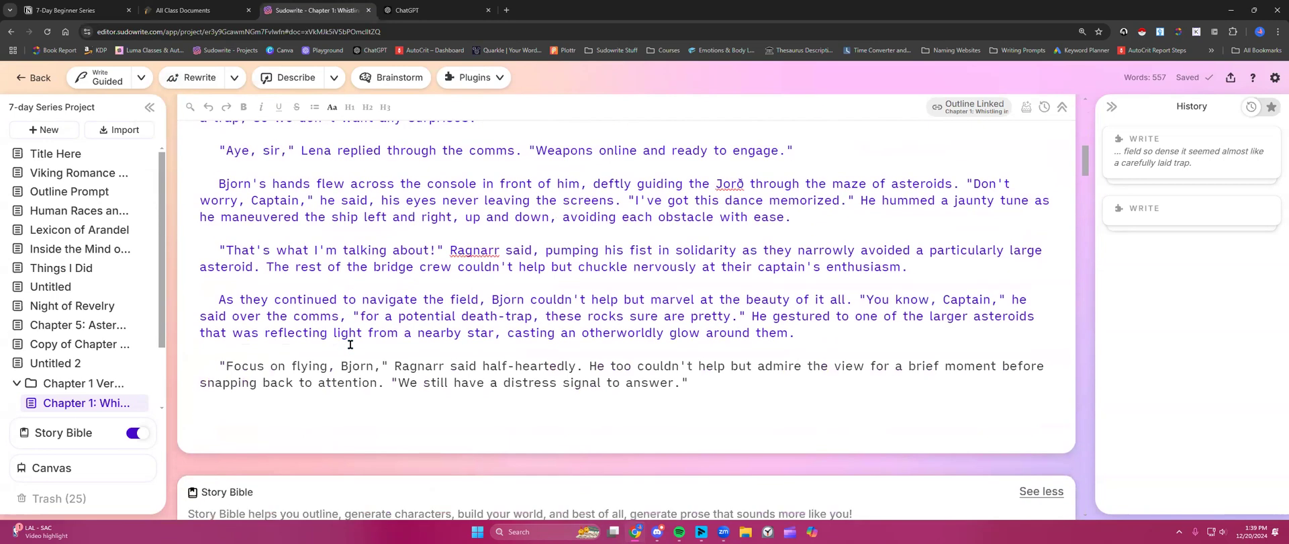
scroll(349, 345, up, 10)
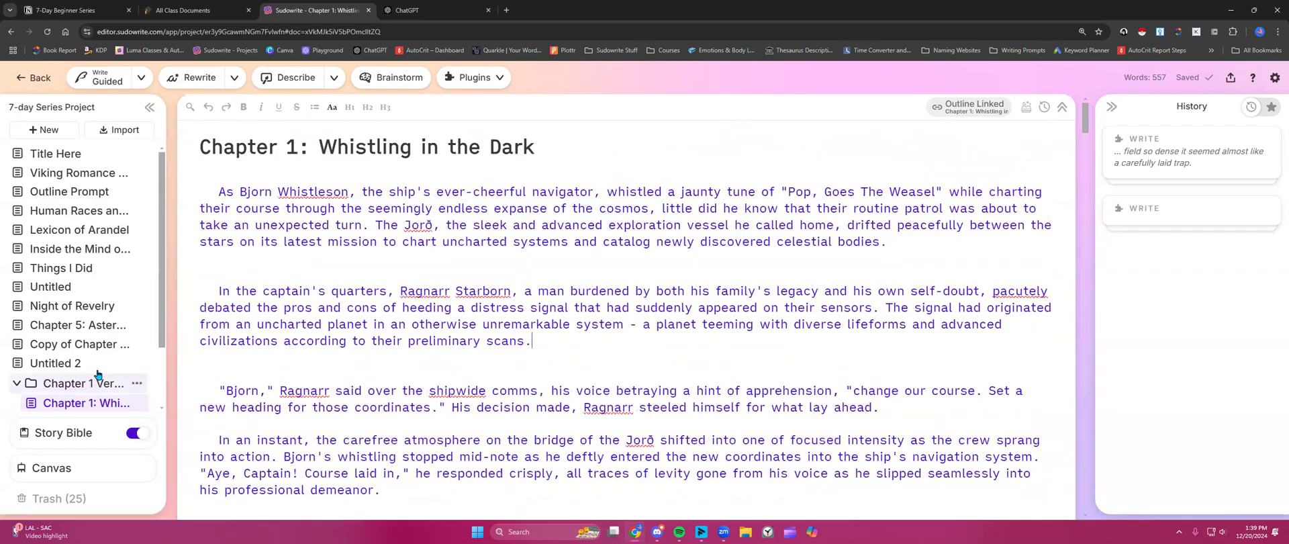
scroll(96, 386, down, 1)
drag(218, 191, 915, 244)
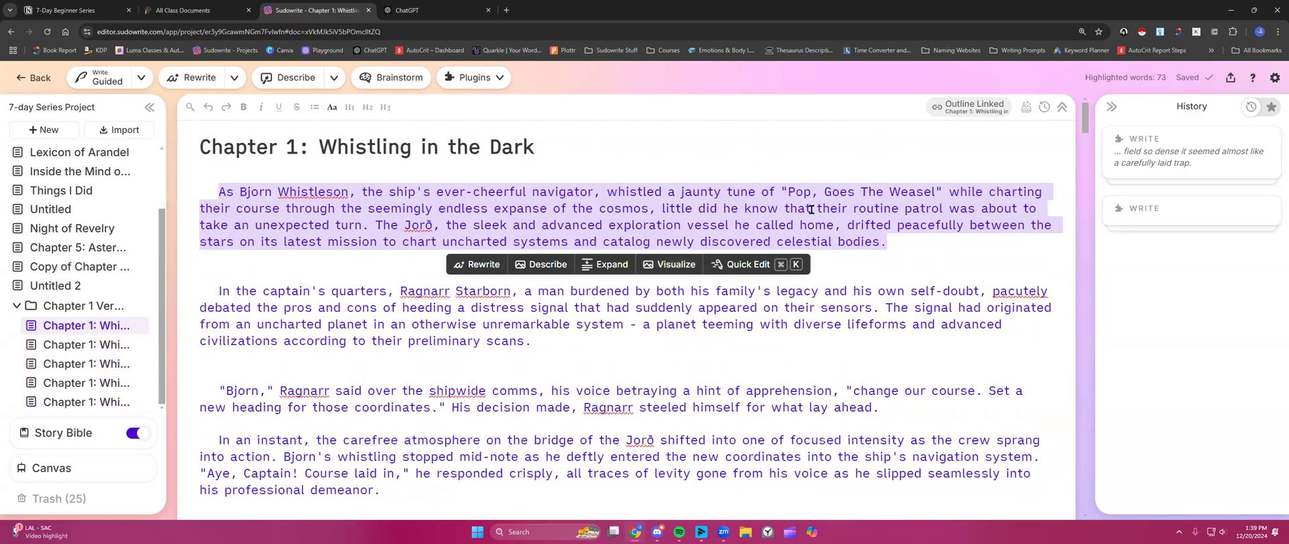
- Visualize the opening paragraph as a navigator image, widen the History panel, and select the first two paragraphs
click(671, 265)
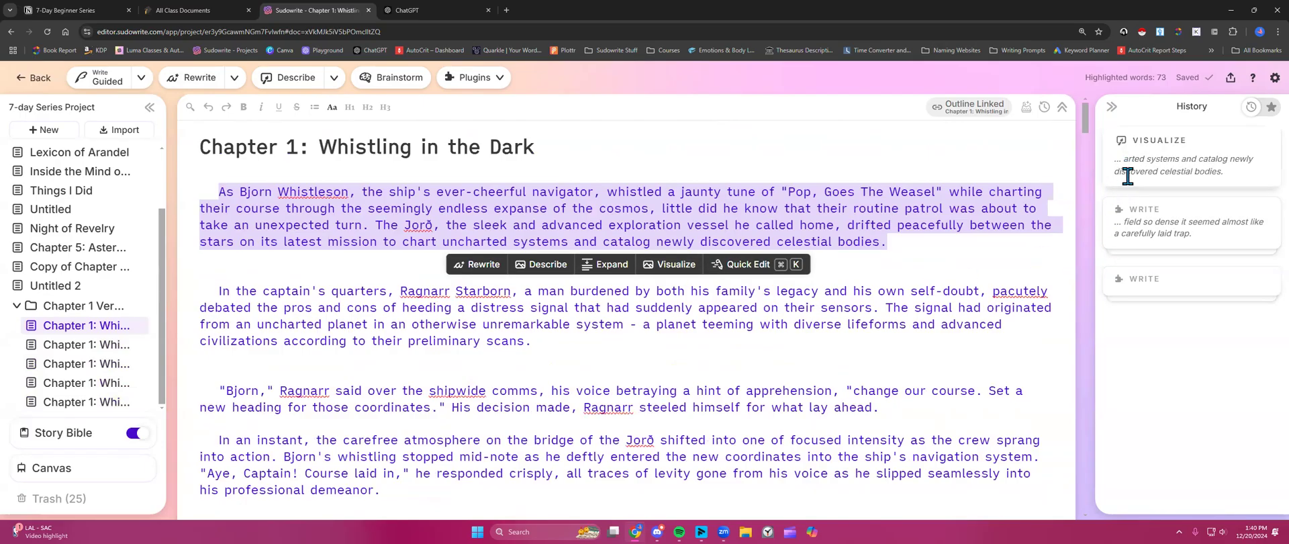
drag(1086, 185, 814, 185)
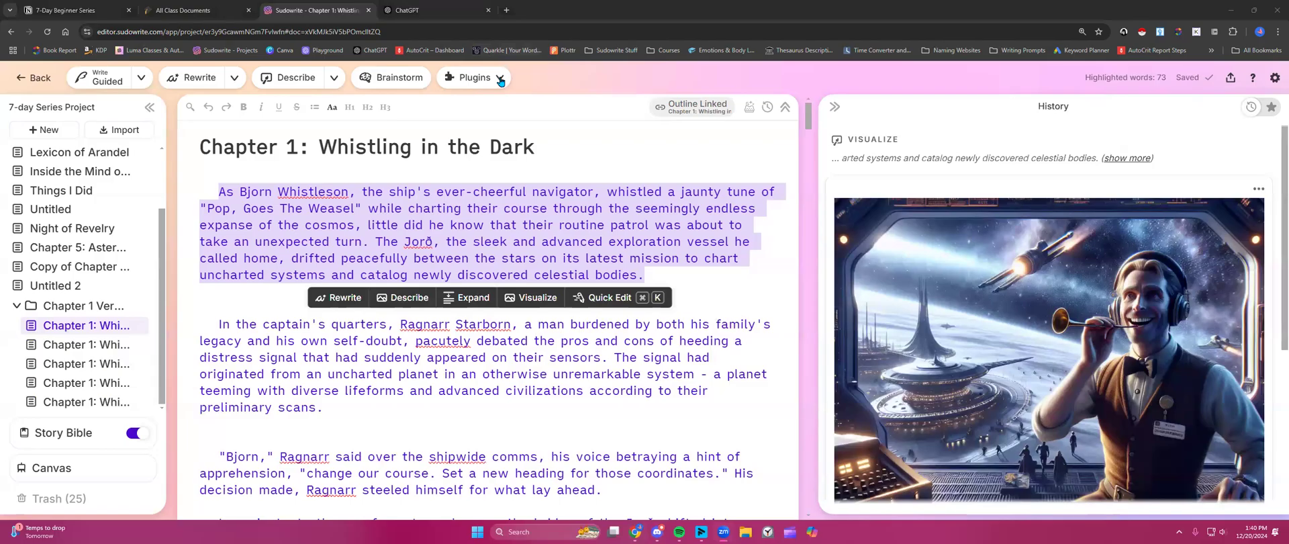
drag(219, 191, 347, 409)
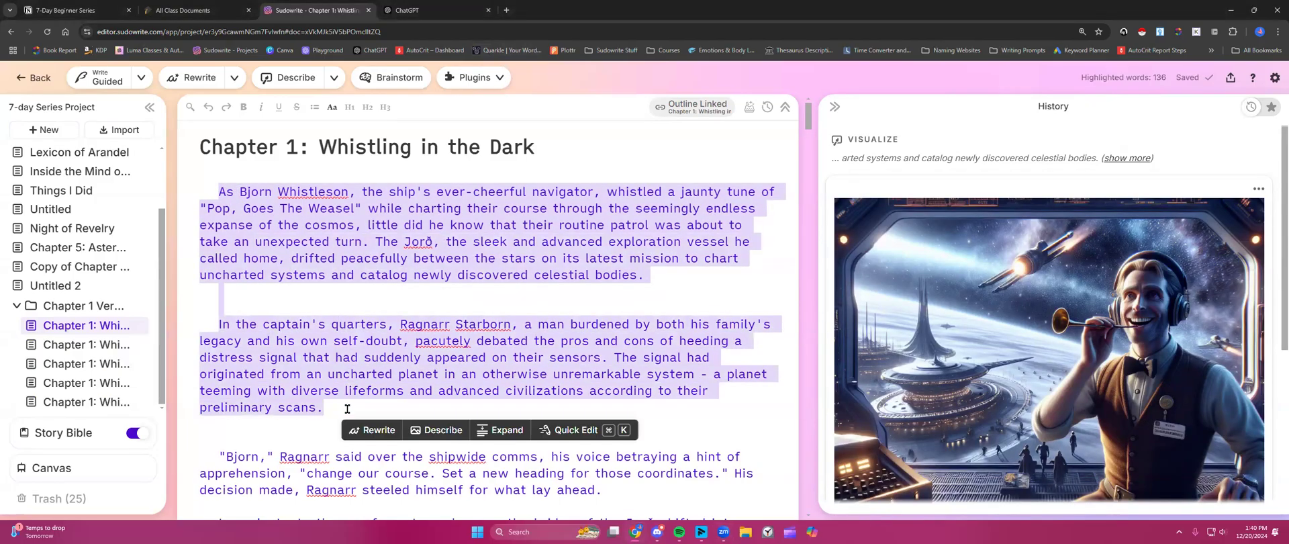
- Browse the plugin list without choosing one, then drag the divider right to widen the chapter text
click(500, 80)
scroll(512, 245, down, 10)
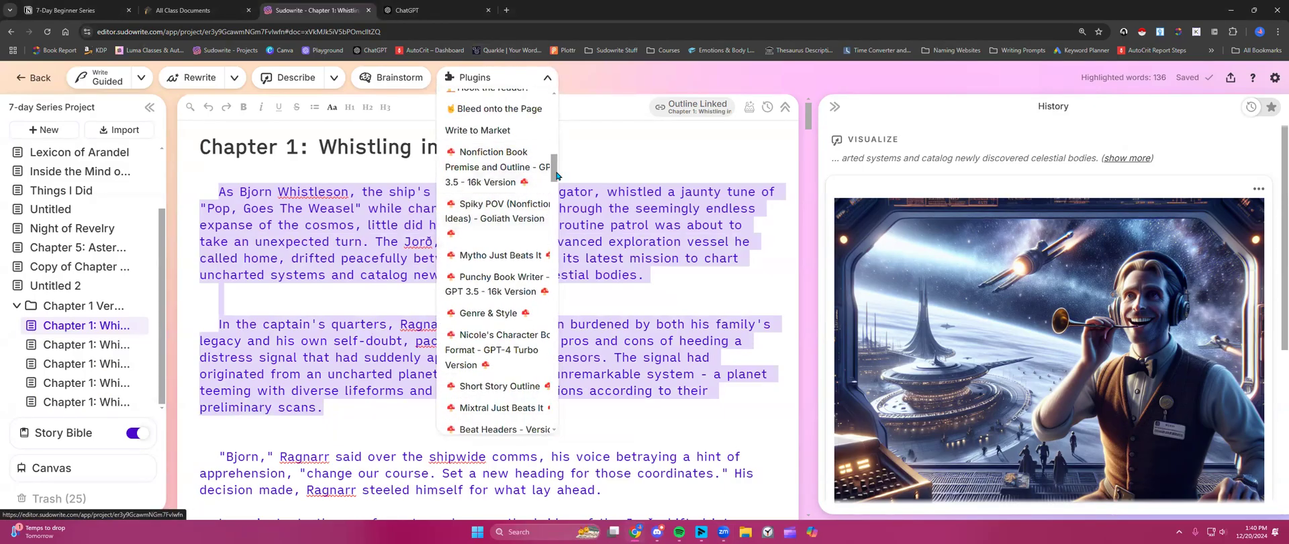
drag(554, 171, 577, 419)
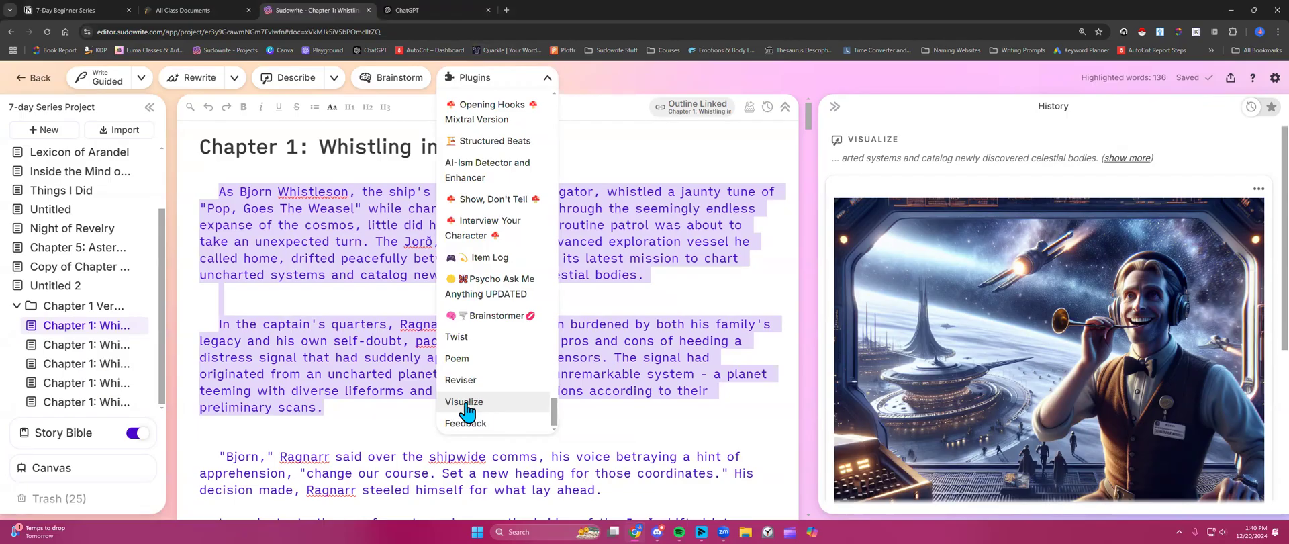
click(377, 404)
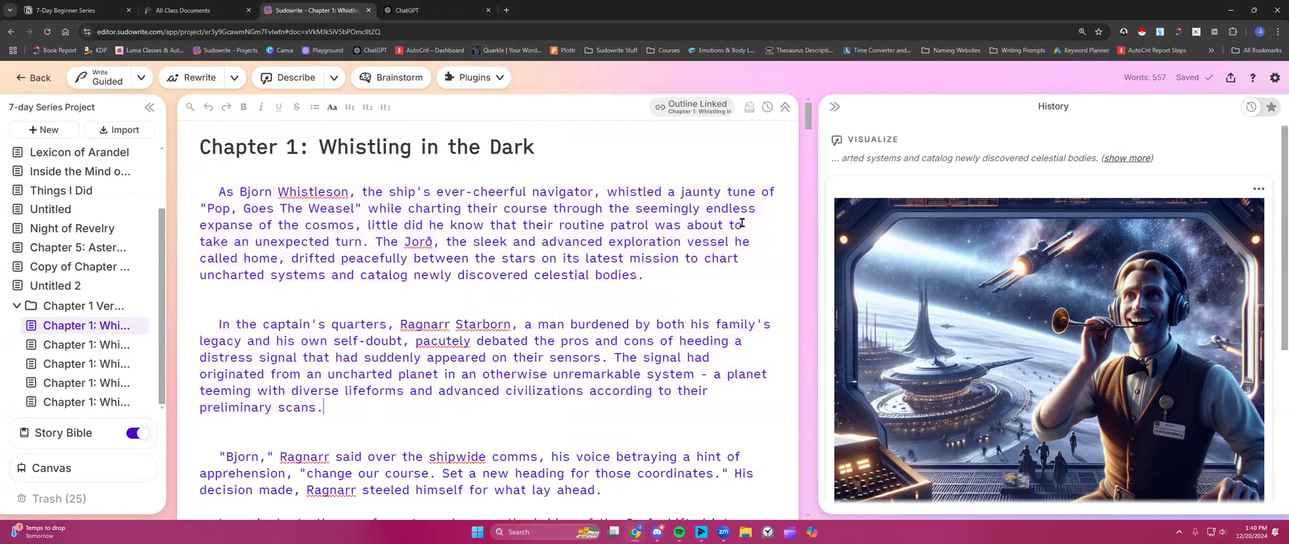
scroll(927, 284, down, 2)
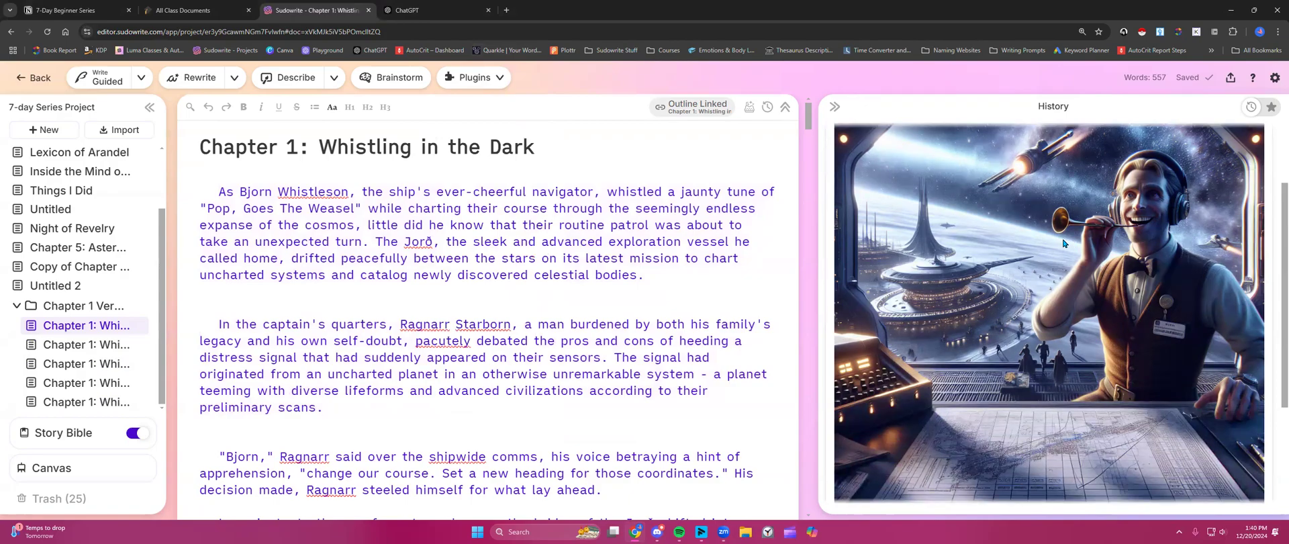
drag(819, 273, 1018, 273)
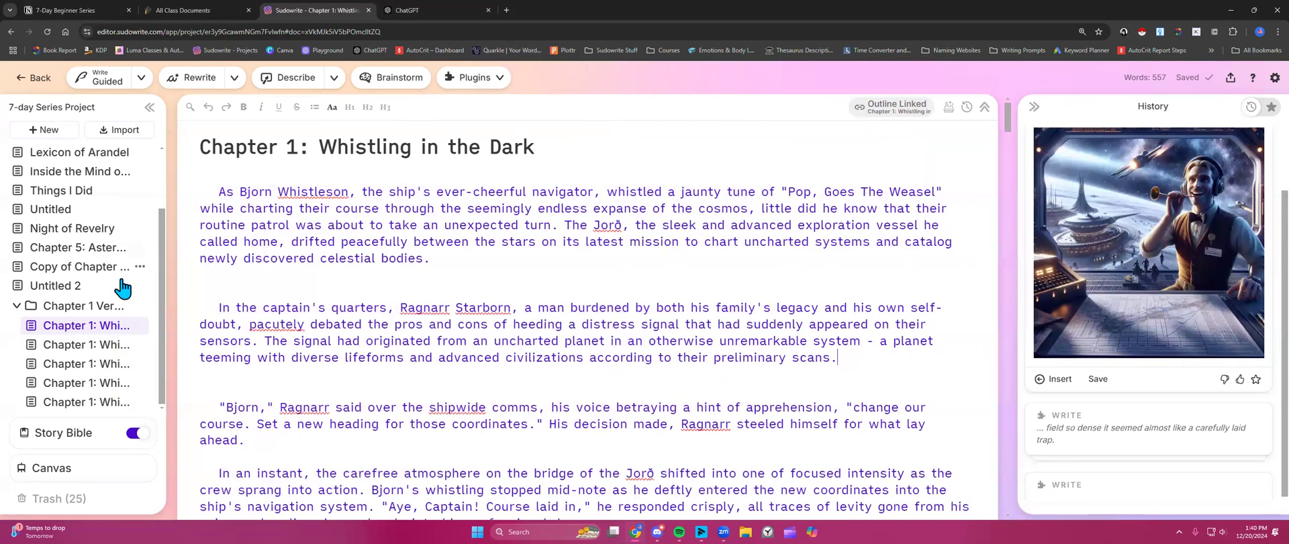
scroll(286, 330, down, 3)
scroll(286, 330, down, 5)
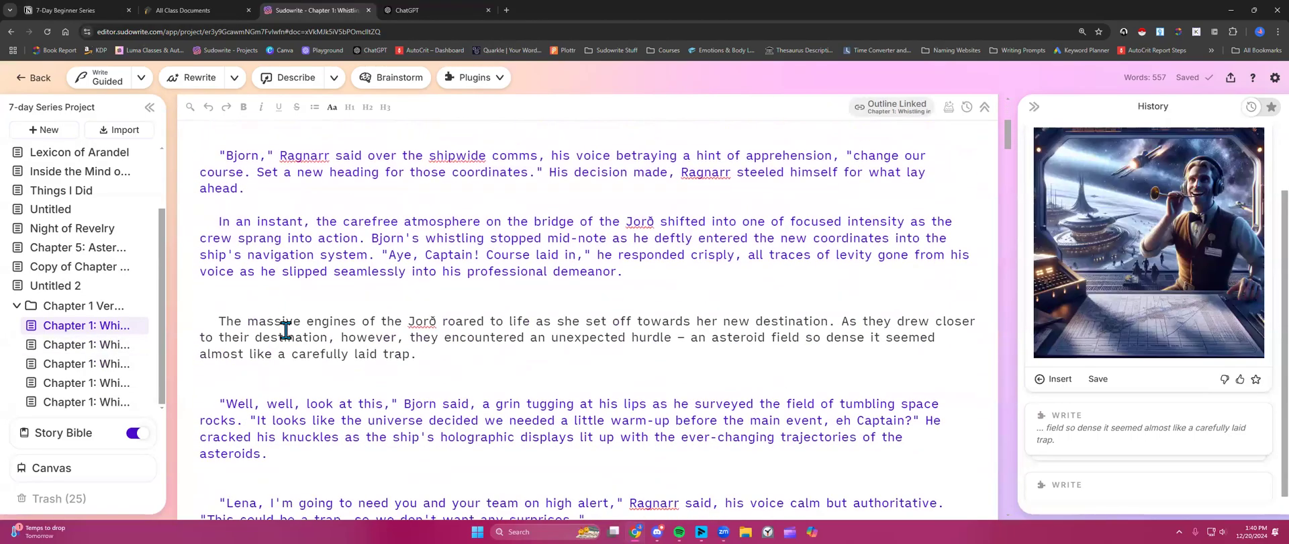
click(102, 346)
scroll(371, 311, down, 15)
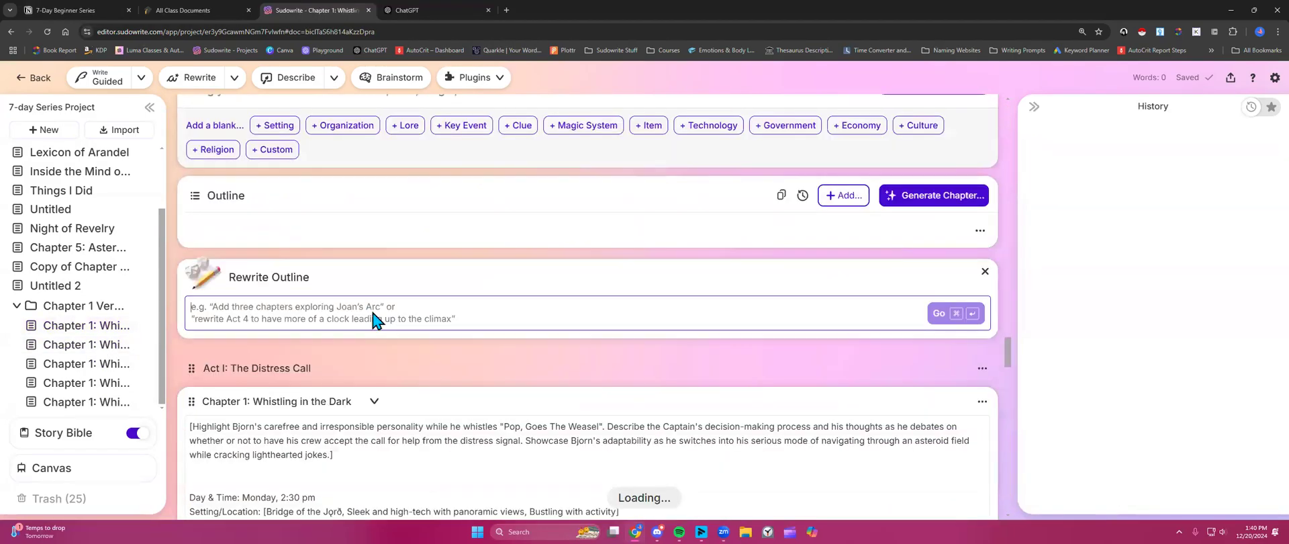
scroll(369, 311, up, 4)
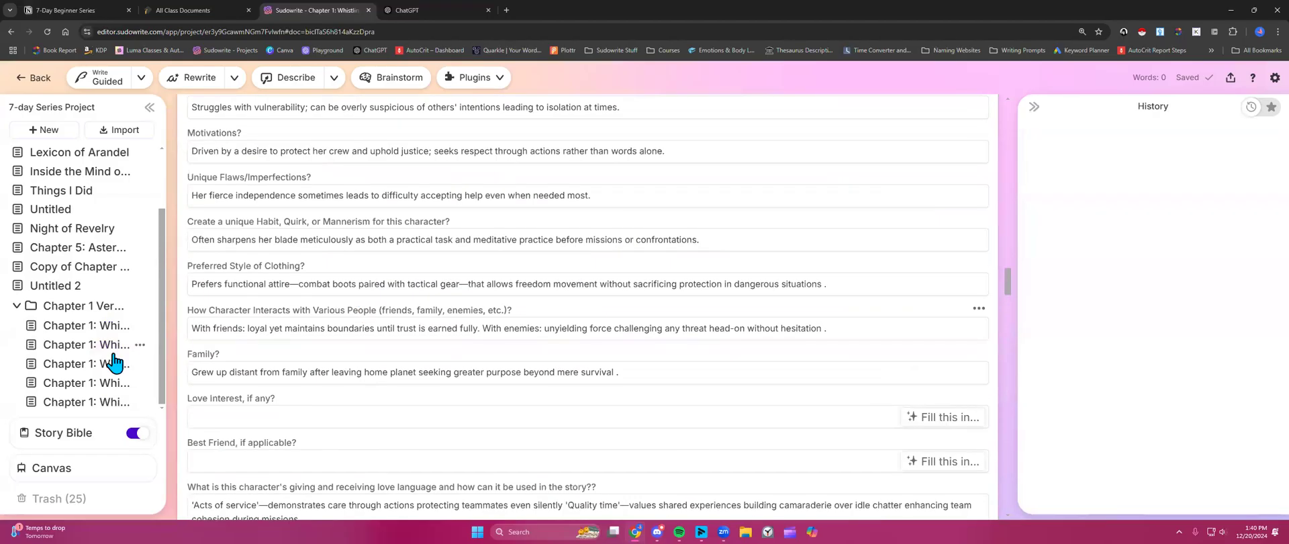
click(87, 329)
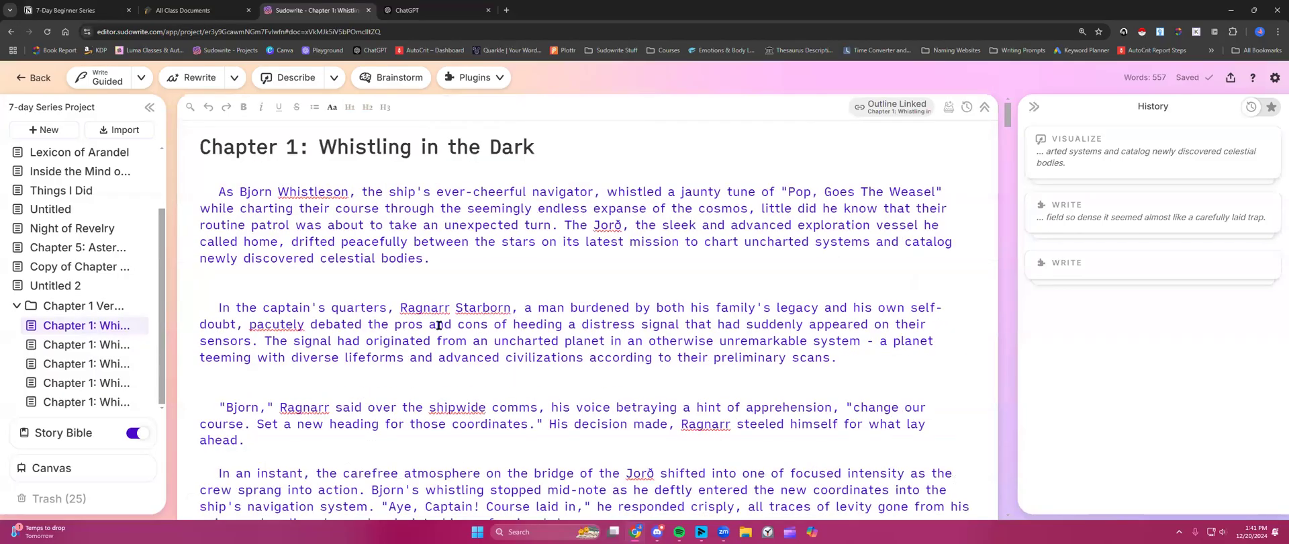
scroll(403, 327, down, 5)
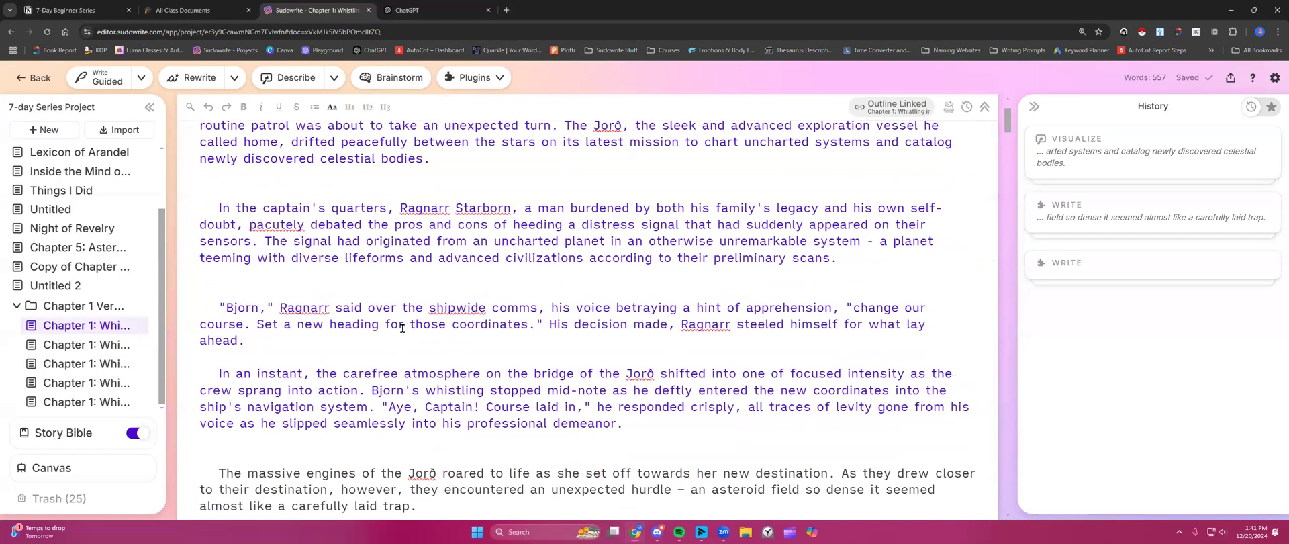
scroll(403, 328, down, 1)
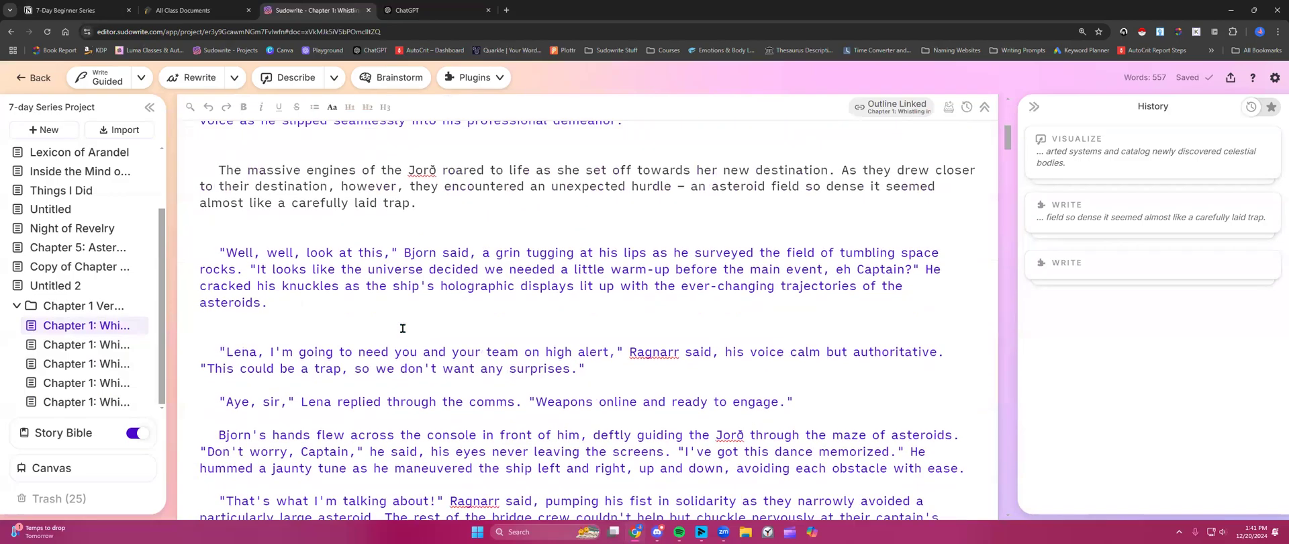
scroll(402, 327, up, 2)
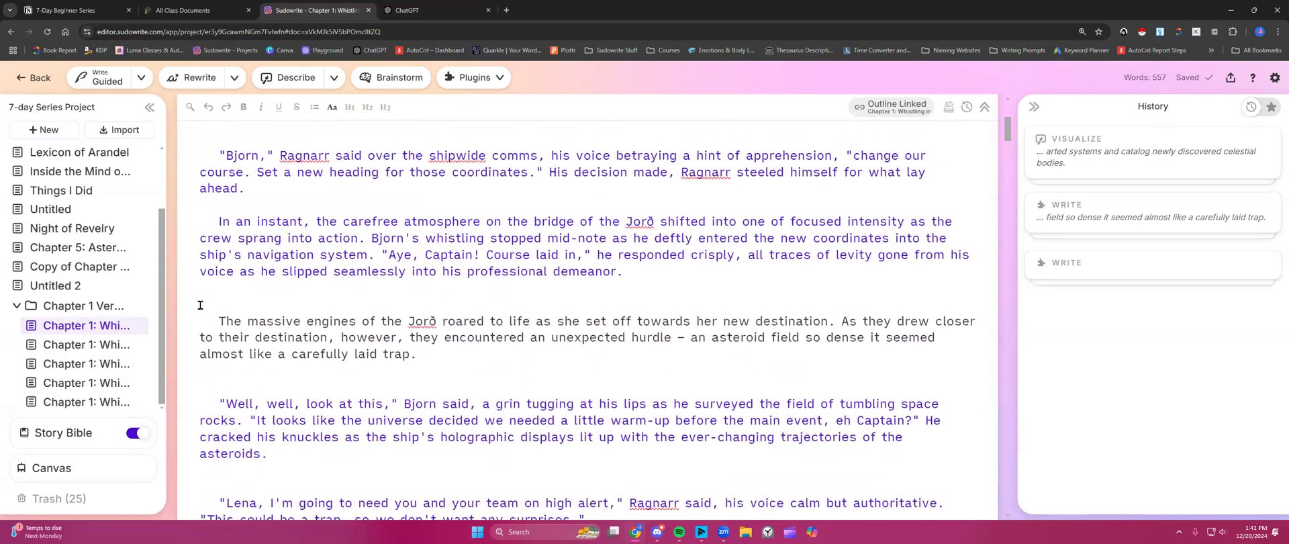
- Insert '[Briefly describe the ship]' before 'The massive engines' and select it with that sentence
drag(214, 320, 834, 325)
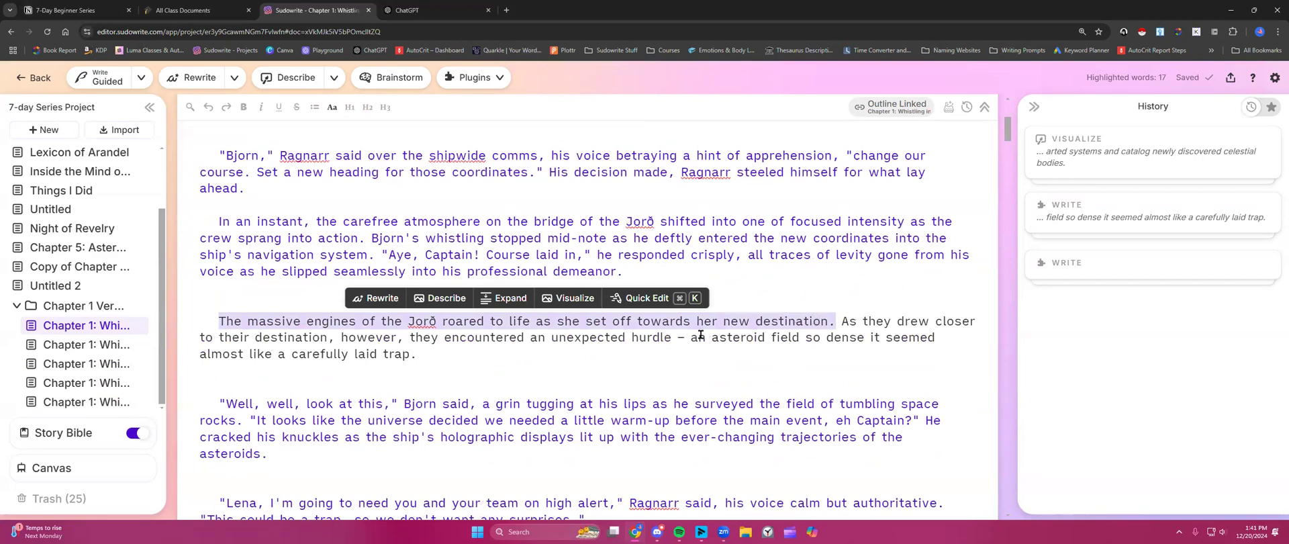
click(330, 326)
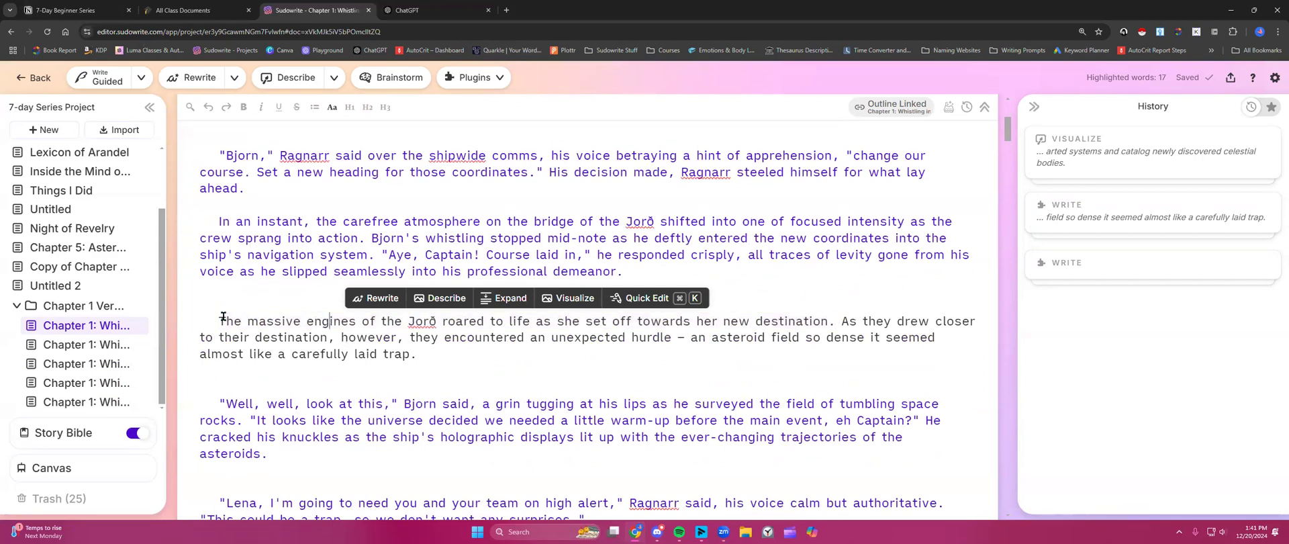
text([)
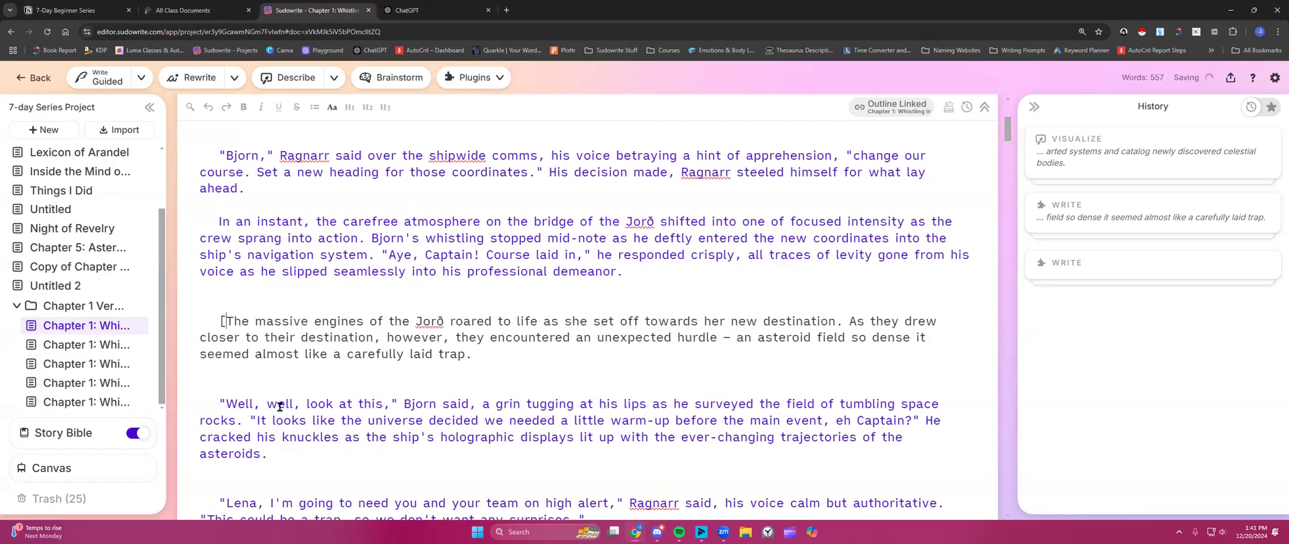
text(Describe)
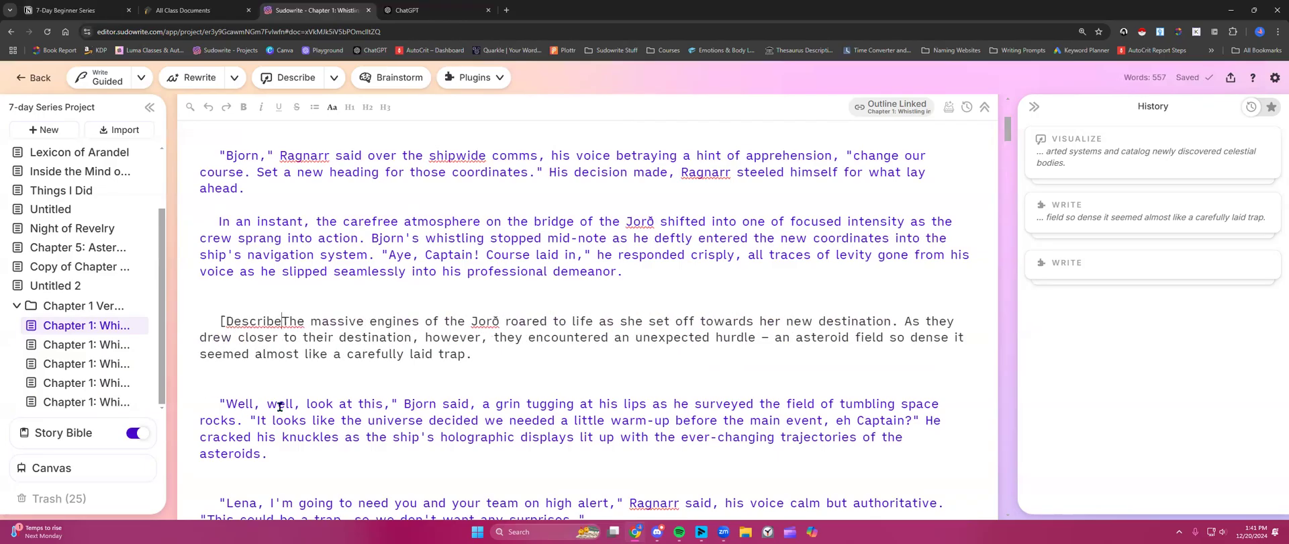
key(BackSpace)
key(BackSpace)
key(BackSpace)
key(BackSpace)
key(BackSpace)
key(BackSpace)
key(BackSpace)
key(BackSpace)
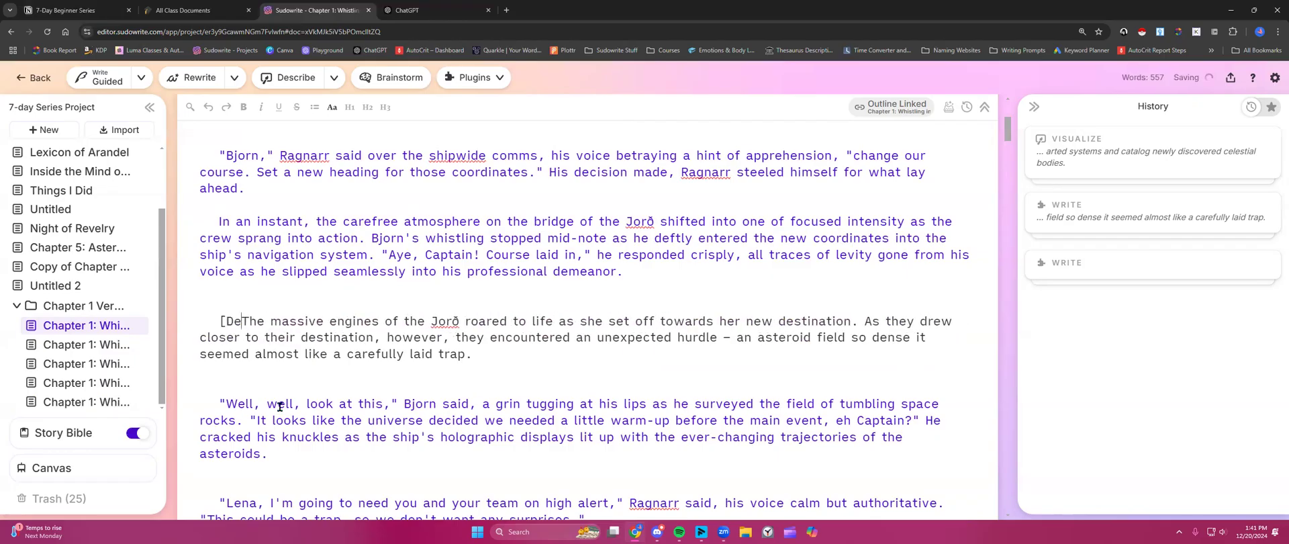
text(Briefly describ)
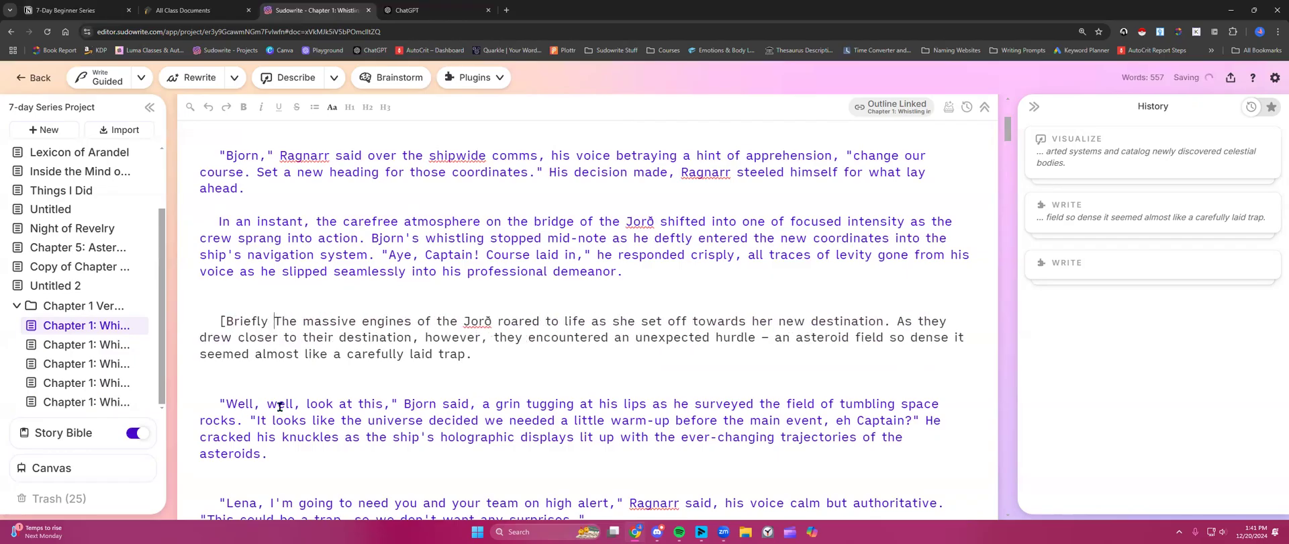
text(e the )
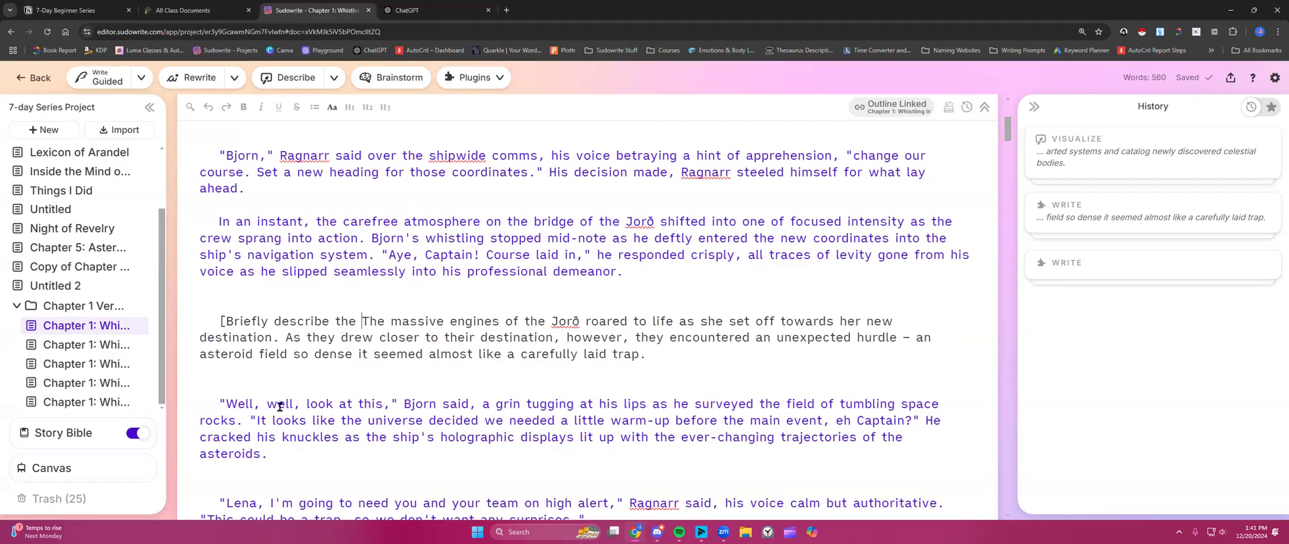
text(ship])
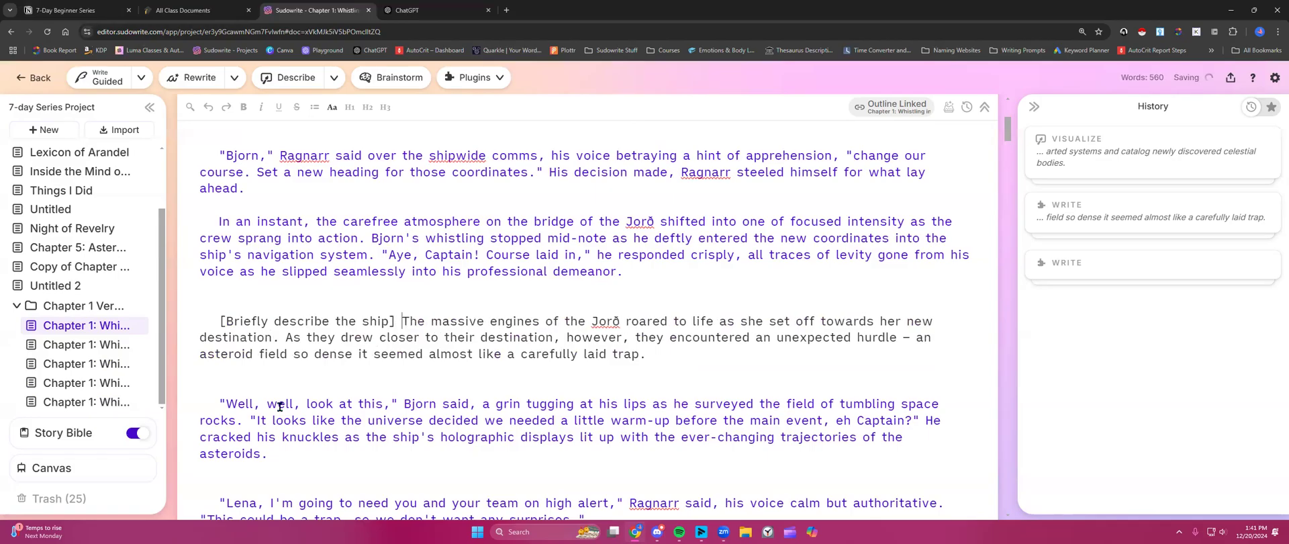
drag(219, 320, 278, 338)
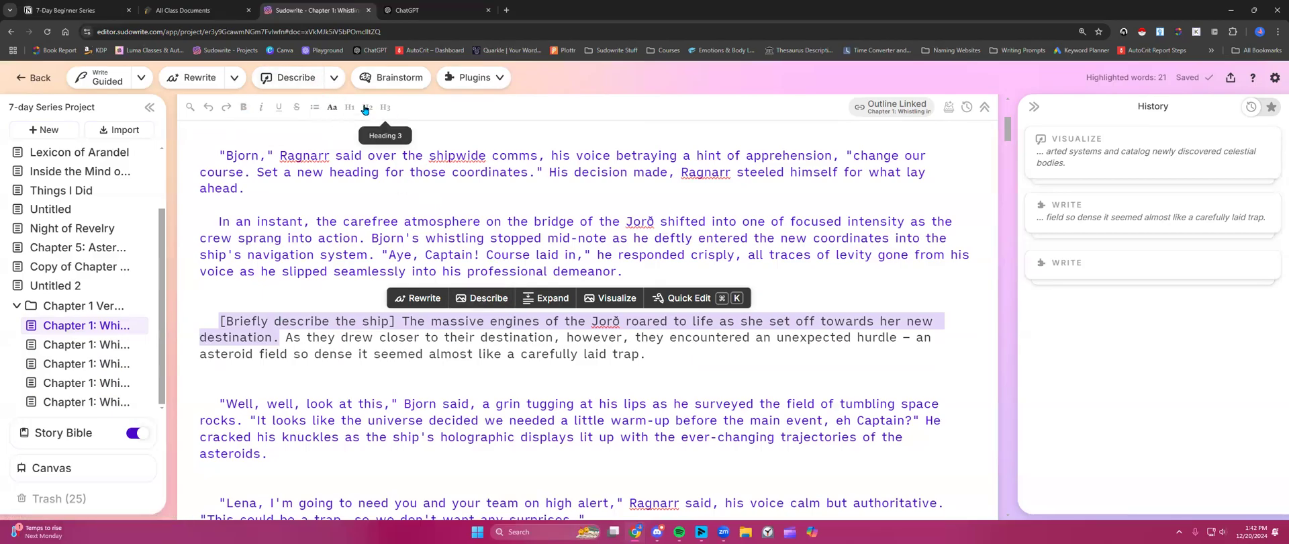
- Toggle Taste and Metaphor in the Describe options, finishing with all six senses enabled
click(334, 79)
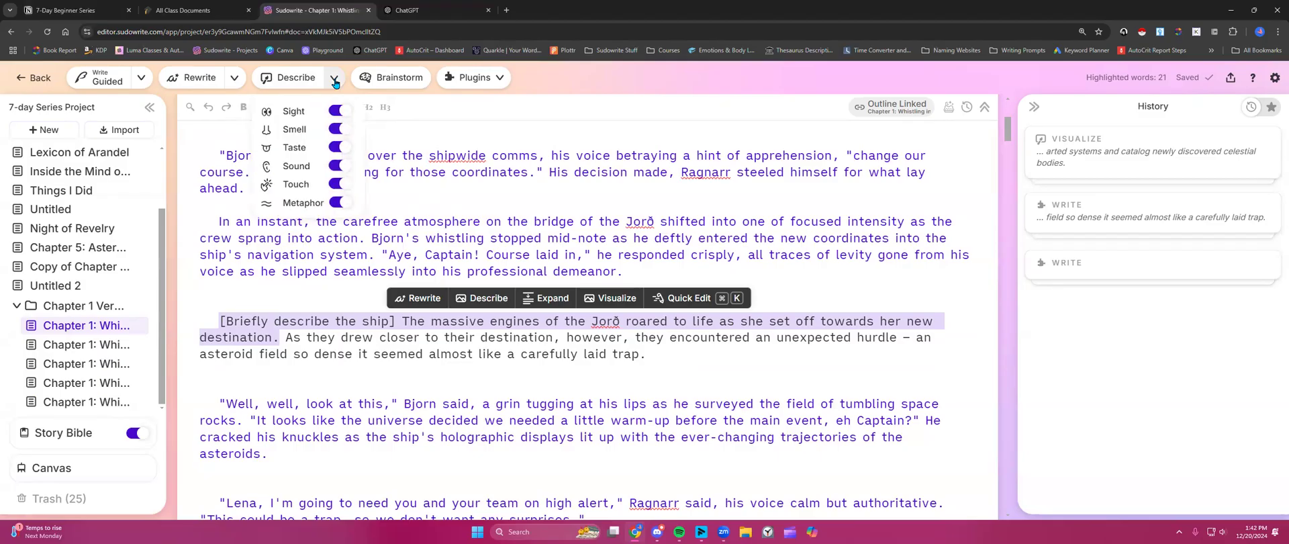
click(339, 148)
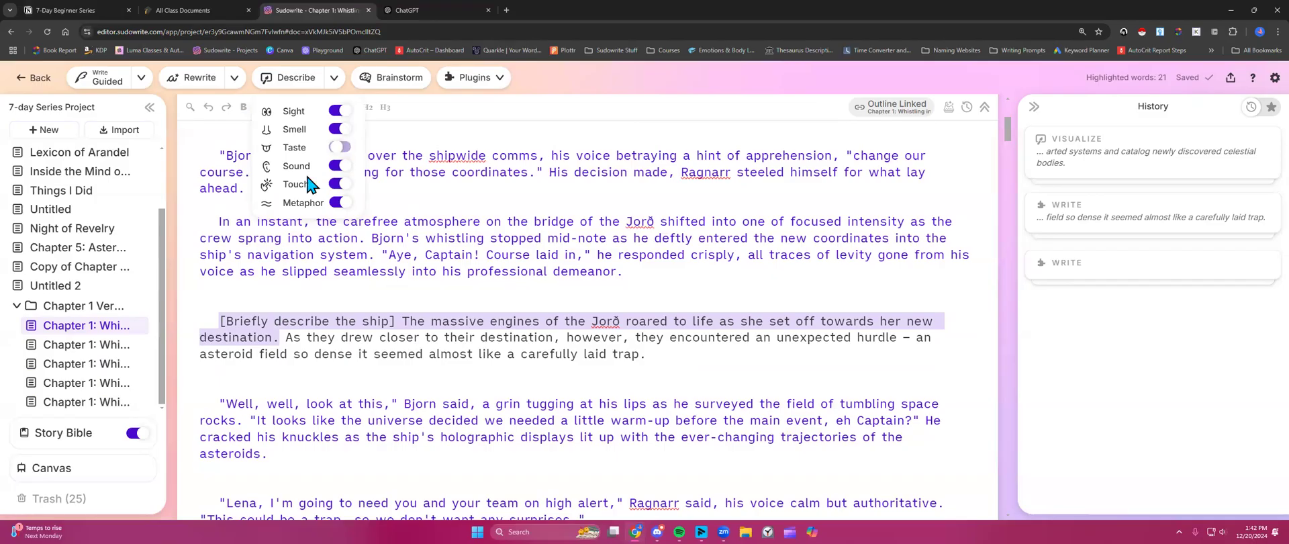
click(337, 203)
click(338, 203)
click(342, 149)
click(342, 149)
click(344, 203)
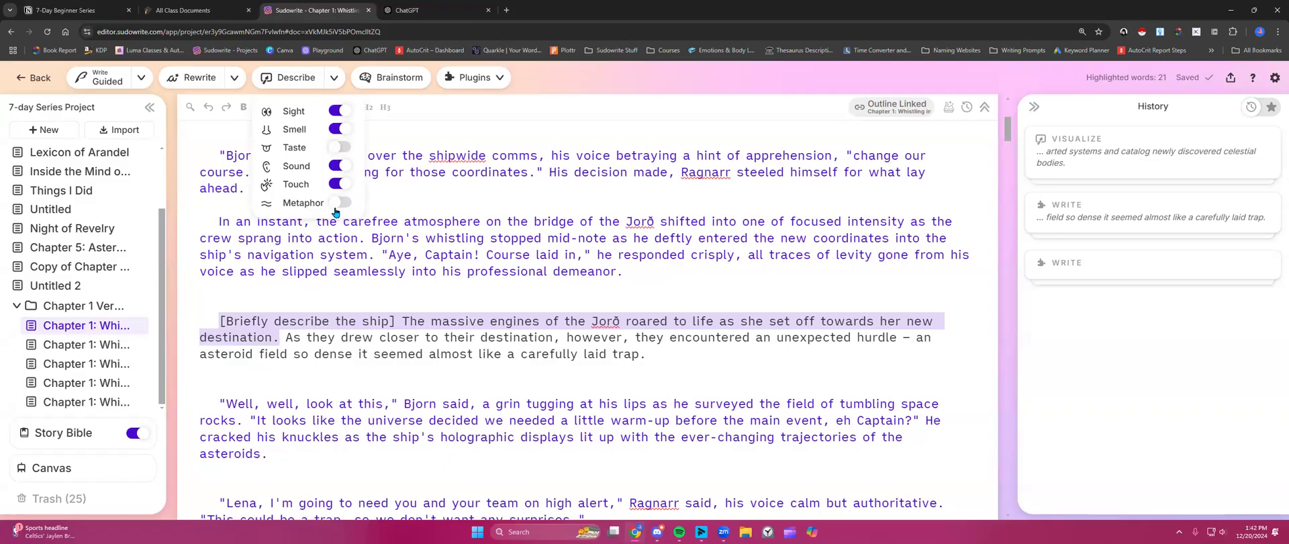
click(339, 149)
click(339, 203)
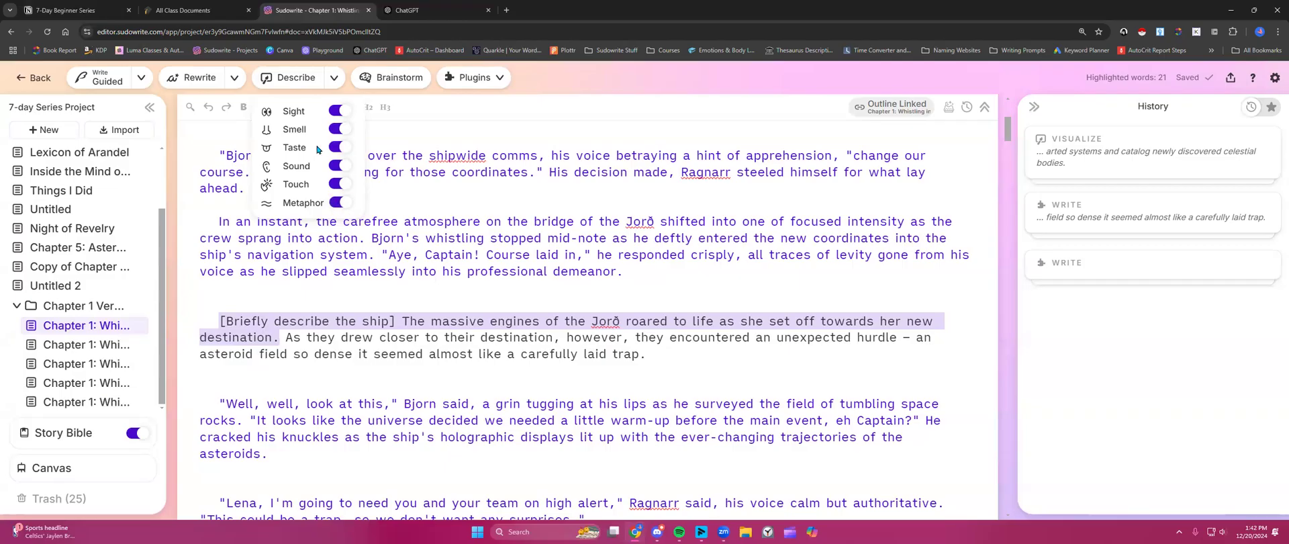